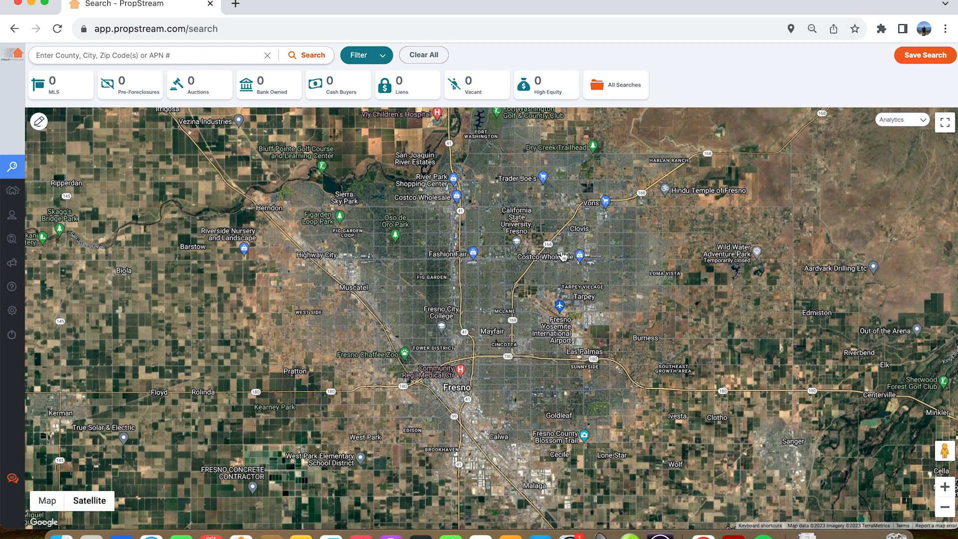
# - Search for properties in Fresno County, CA, and clear the search
pyautogui.click(147, 51)
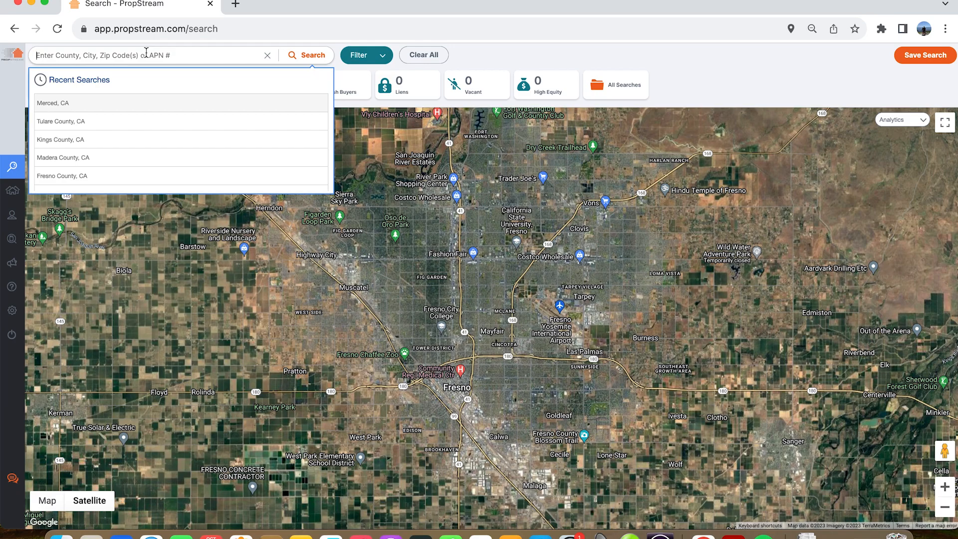
pyautogui.write('fresno county, ca')
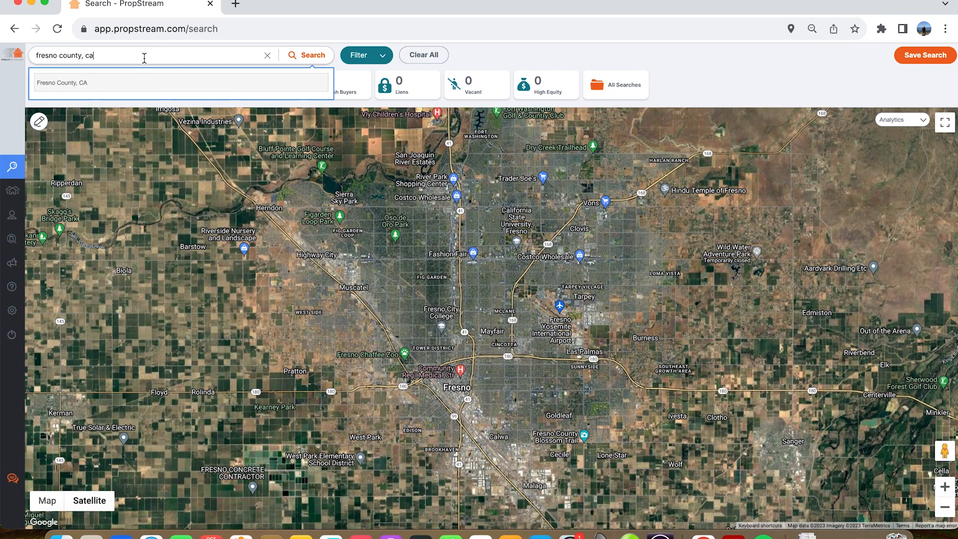
pyautogui.click(75, 82)
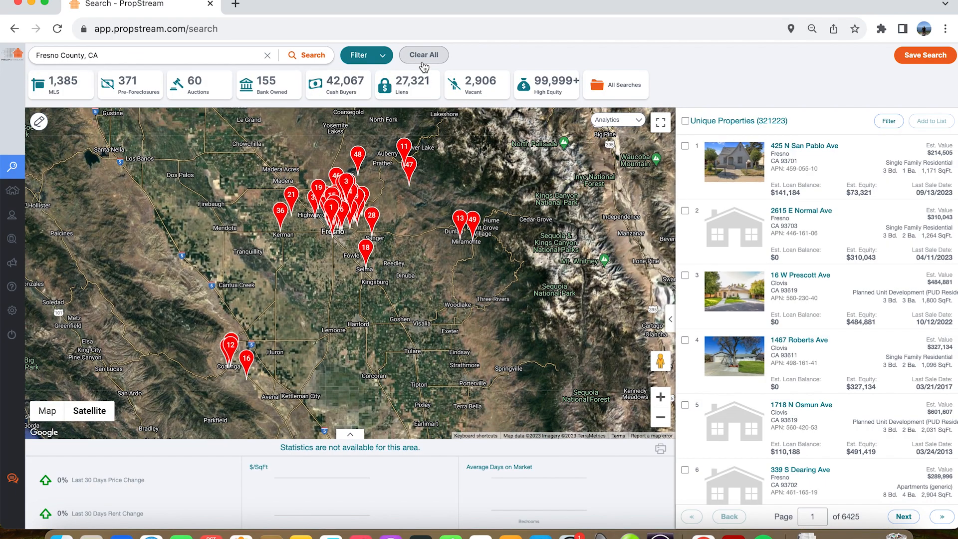
pyautogui.click(423, 60)
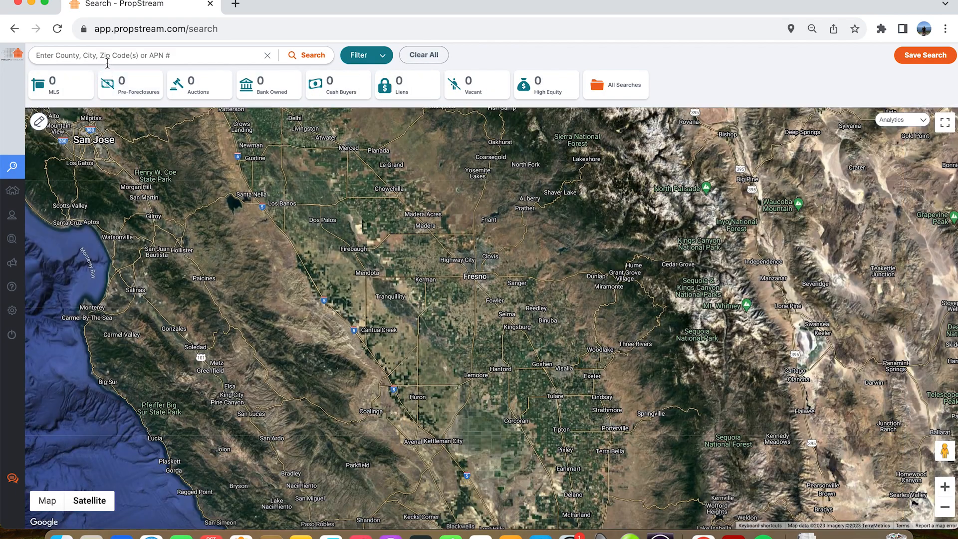
# - Search for properties in the city of Fresno, CA, and clear the search
pyautogui.click(105, 55)
pyautogui.write('fre')
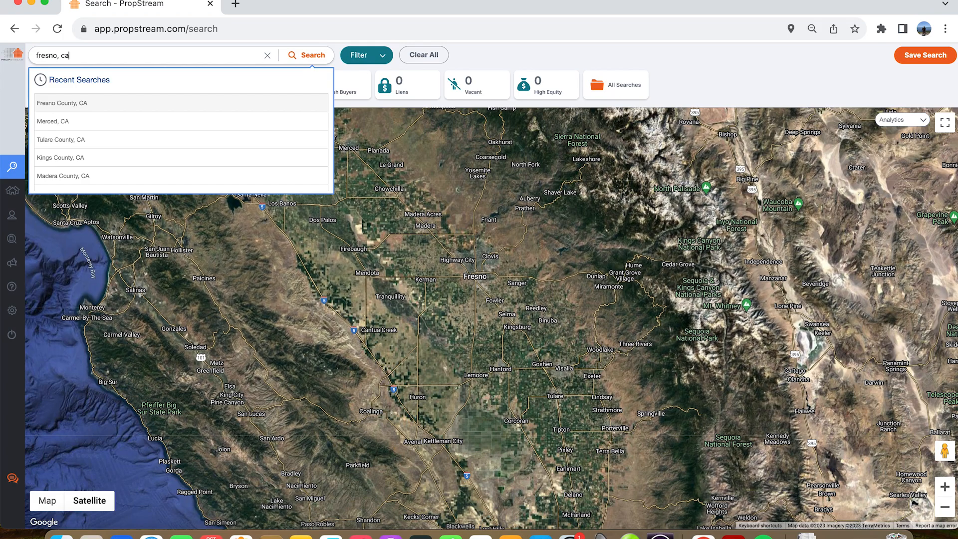
pyautogui.write('sno, ca')
pyautogui.click(76, 83)
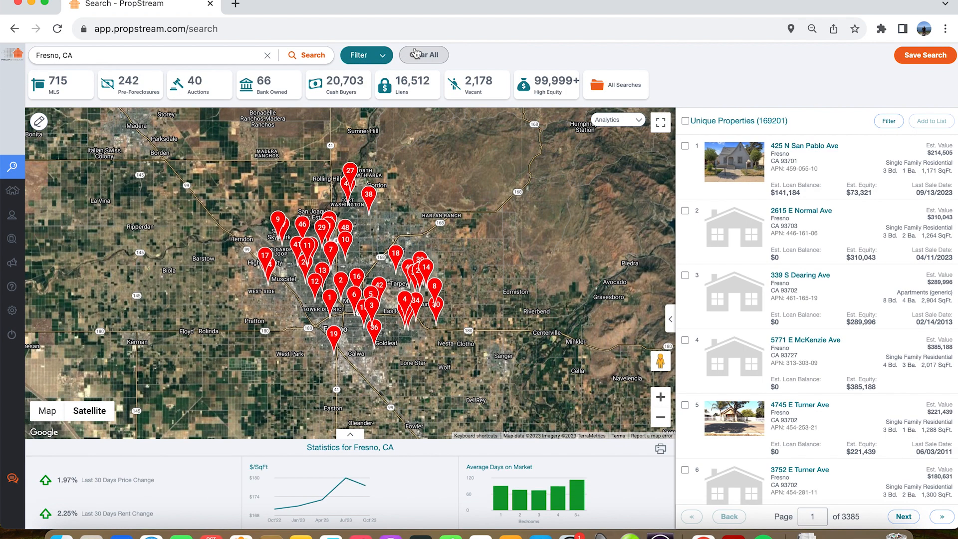
pyautogui.click(403, 55)
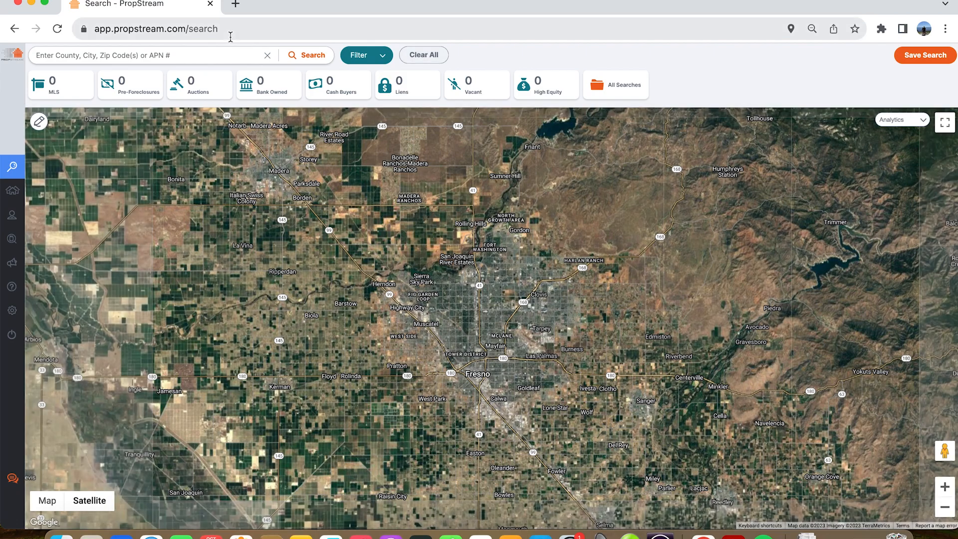
# - Search for properties in ZIP code 93701, CA
pyautogui.click(220, 53)
pyautogui.write('9')
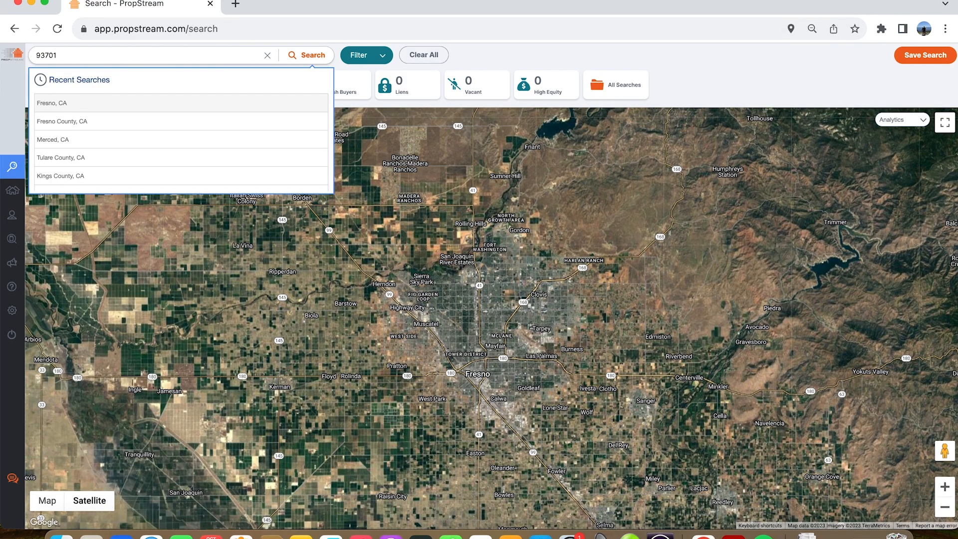
pyautogui.write('3701')
pyautogui.click(58, 79)
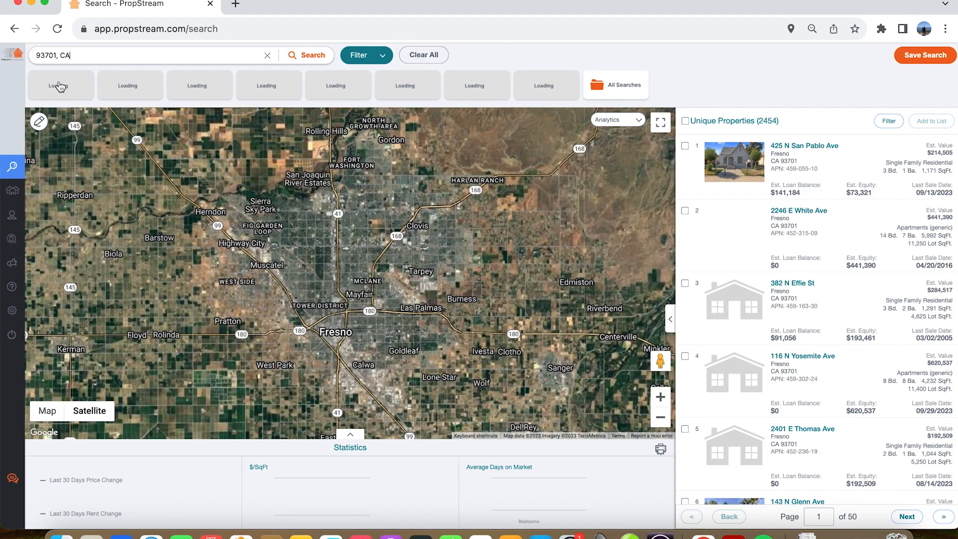
# - Add ZIP code 93702 to the location search alongside 93701
pyautogui.press('BackSpace')
pyautogui.press('BackSpace')
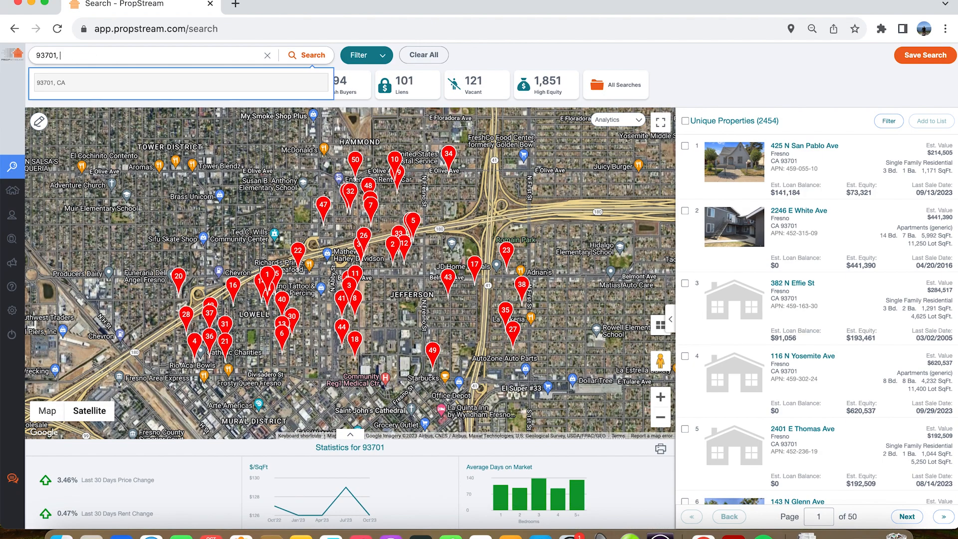
pyautogui.write('93702')
pyautogui.click(79, 88)
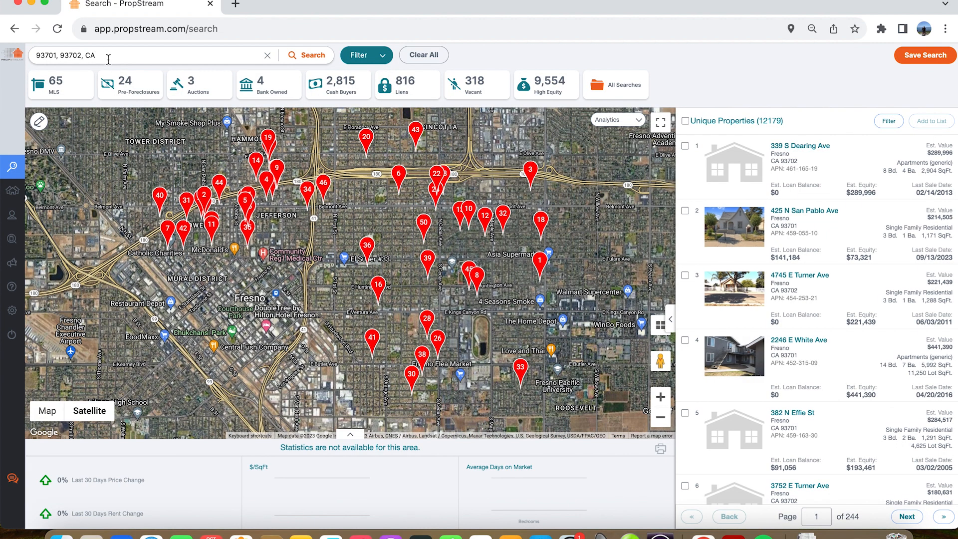
# - Remove ZIP code 93702 and rerun the location search for 93701, CA only
pyautogui.click(108, 56)
pyautogui.press('BackSpace')
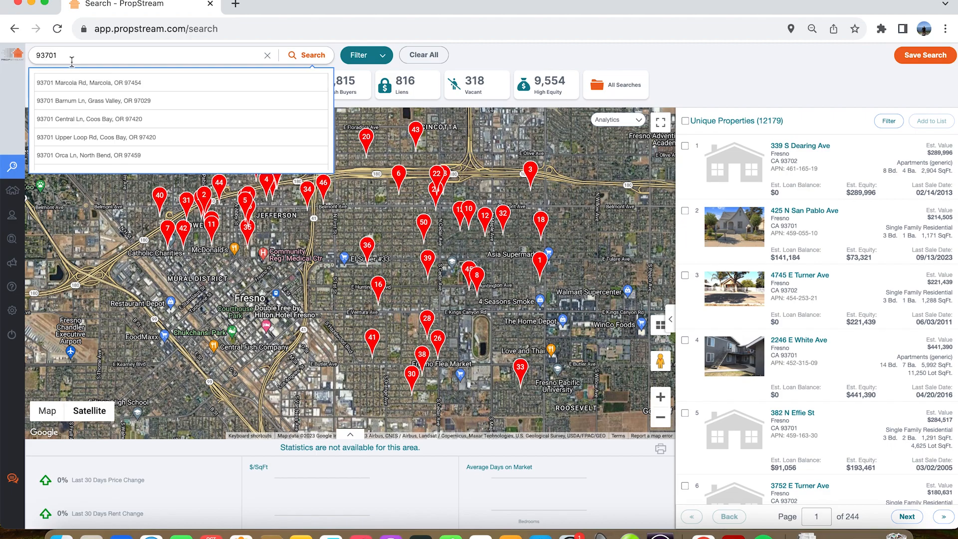
pyautogui.click(60, 84)
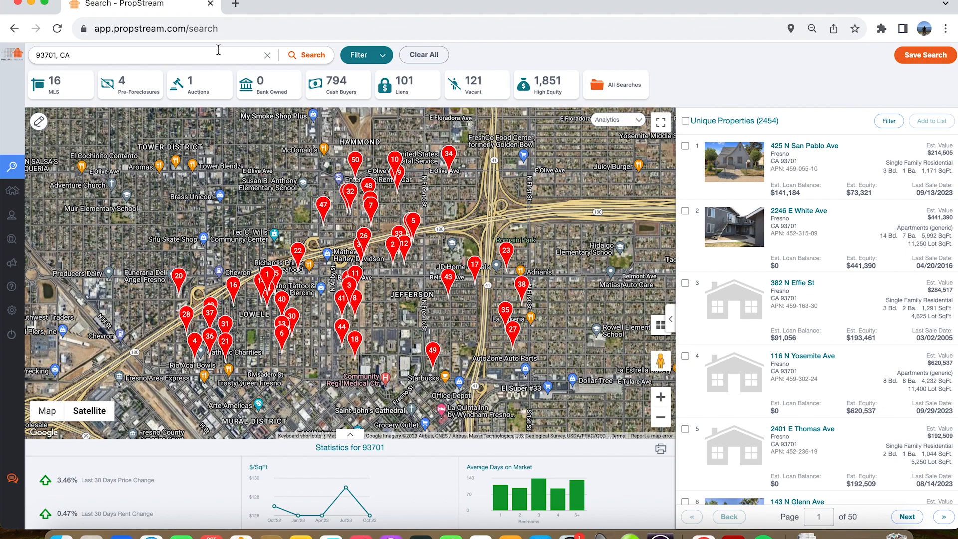
# - Filter the search results with the Vacant quick list choice
pyautogui.moveTo(328, 263); pyautogui.dragTo(298, 238)
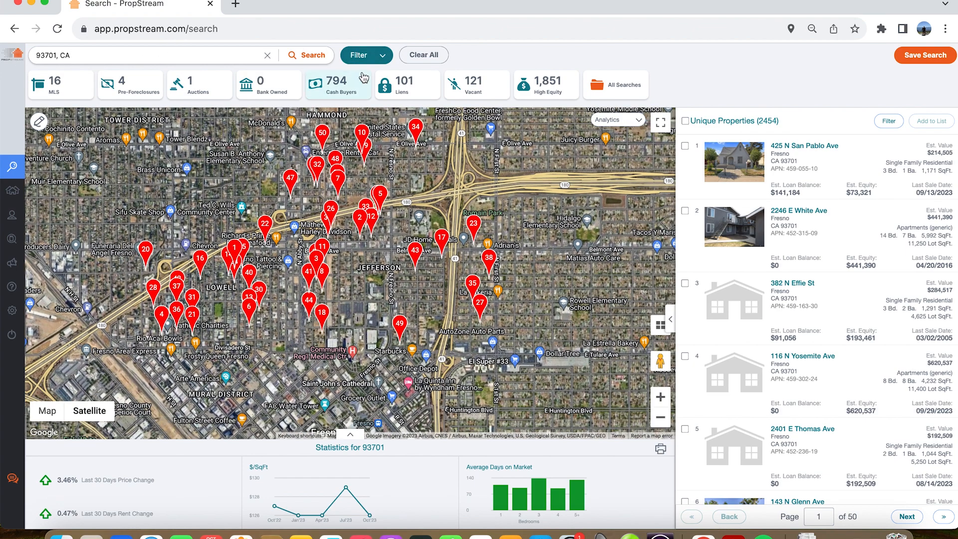
pyautogui.click(364, 55)
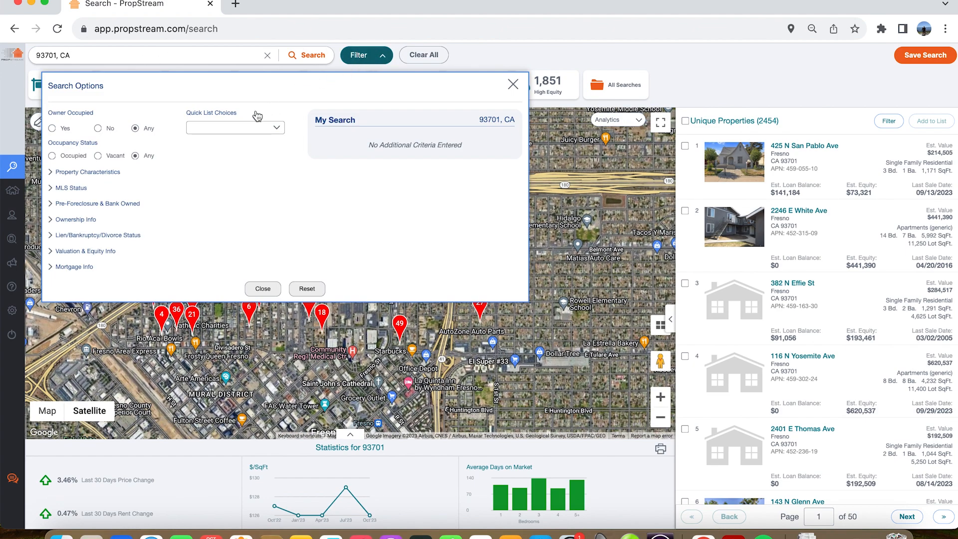
pyautogui.click(210, 128)
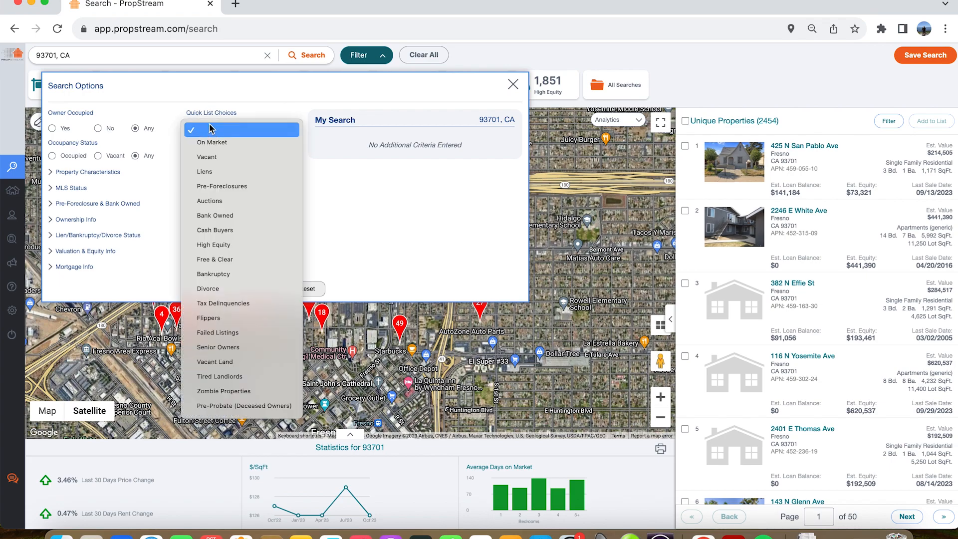
pyautogui.click(206, 158)
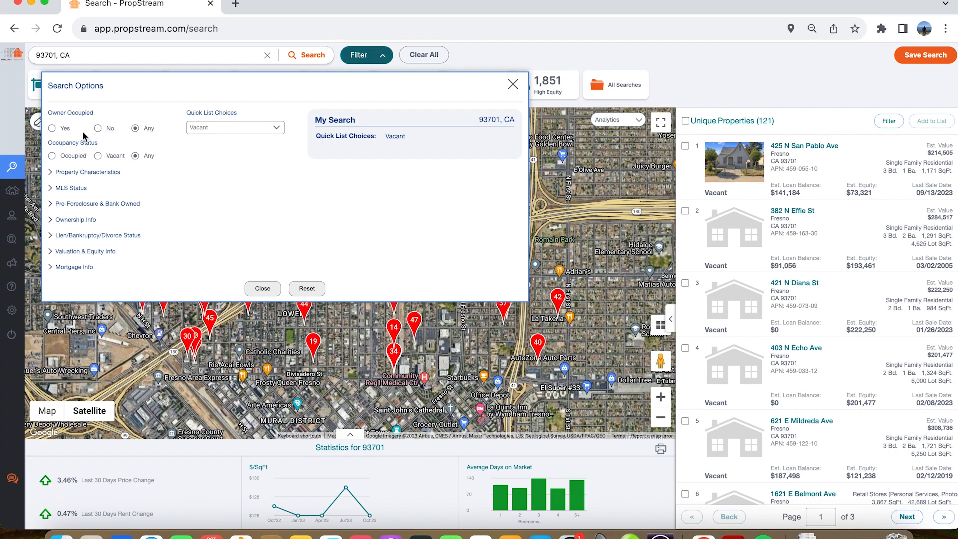
# - Limit the property classification to Residential and the property types to Single Family and Condo/Townhouse
pyautogui.click(69, 174)
pyautogui.click(81, 198)
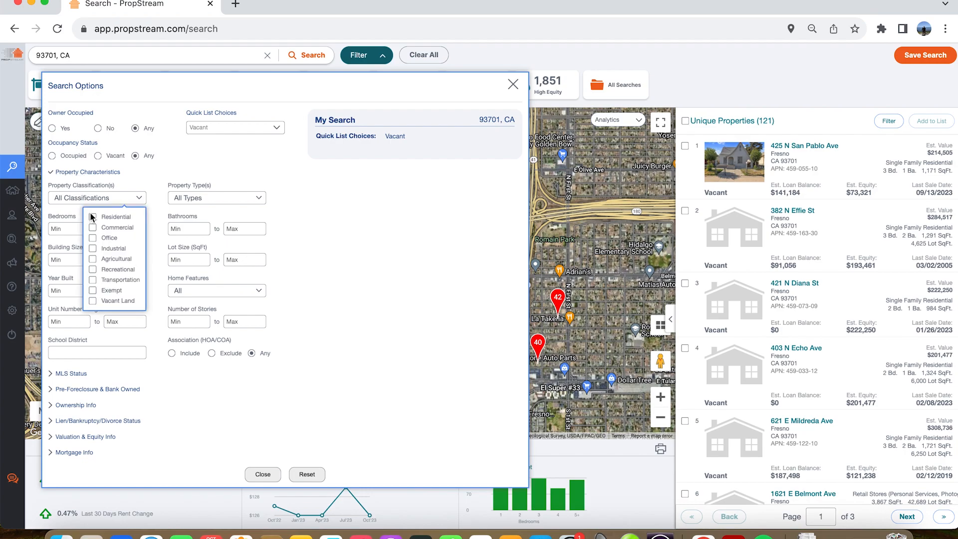
pyautogui.click(92, 217)
pyautogui.click(188, 198)
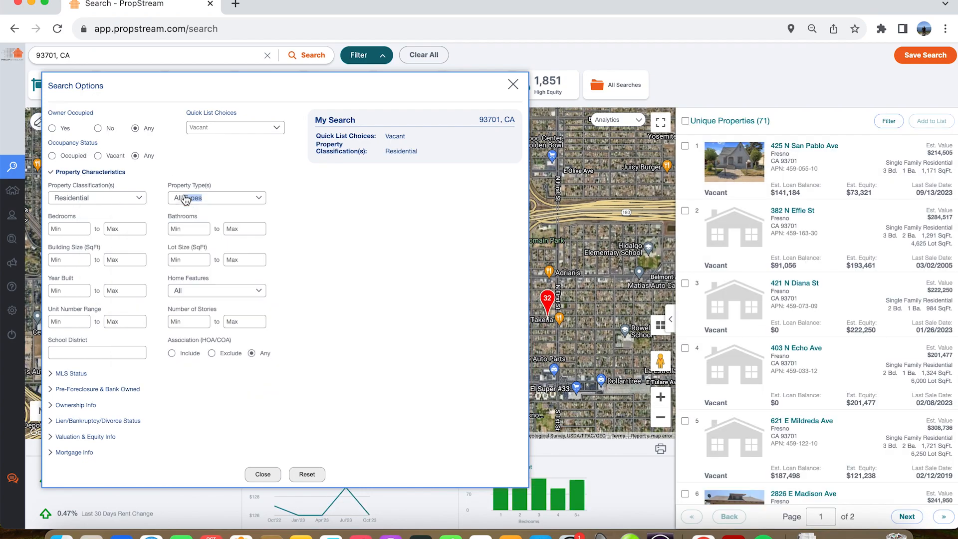
pyautogui.click(185, 200)
pyautogui.click(139, 235)
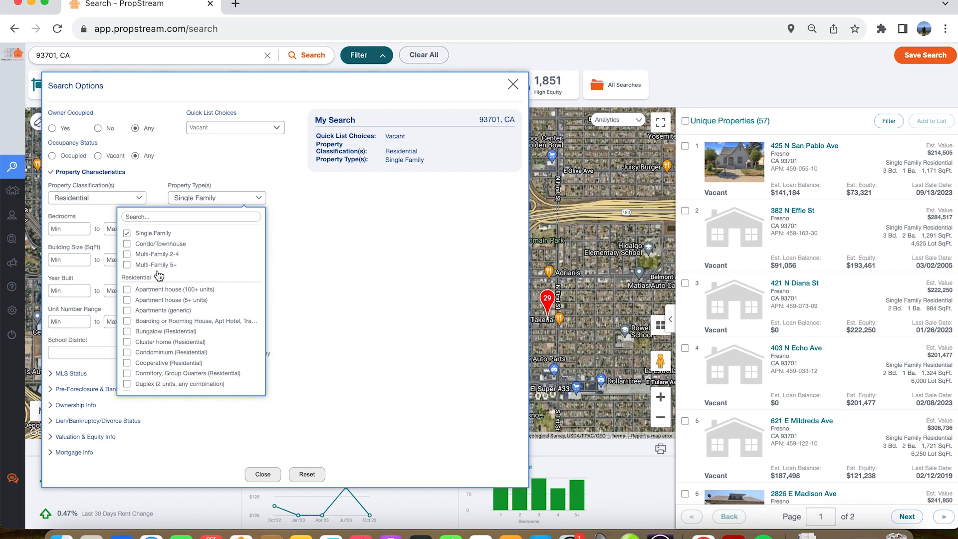
pyautogui.click(127, 244)
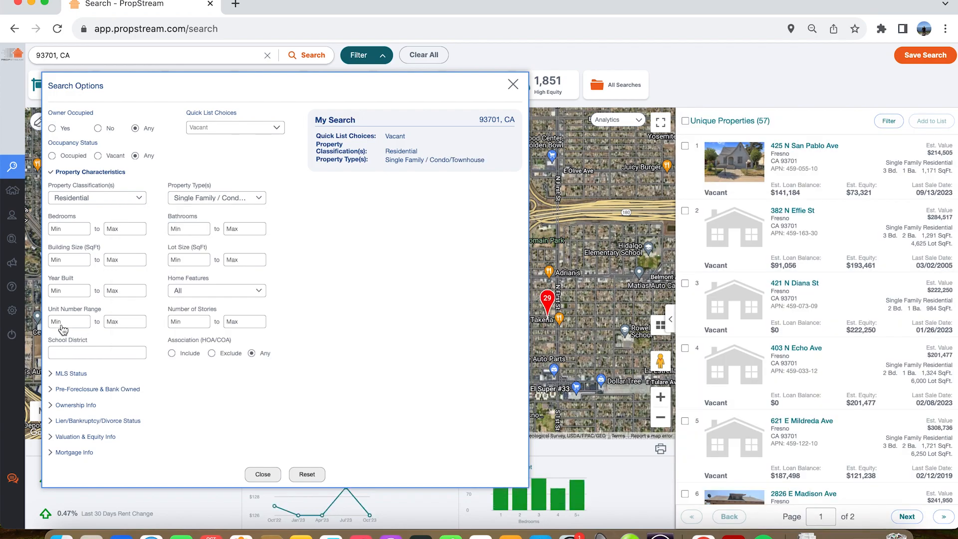
pyautogui.click(52, 173)
# - Set the On Market filter under MLS Status to No
pyautogui.click(63, 189)
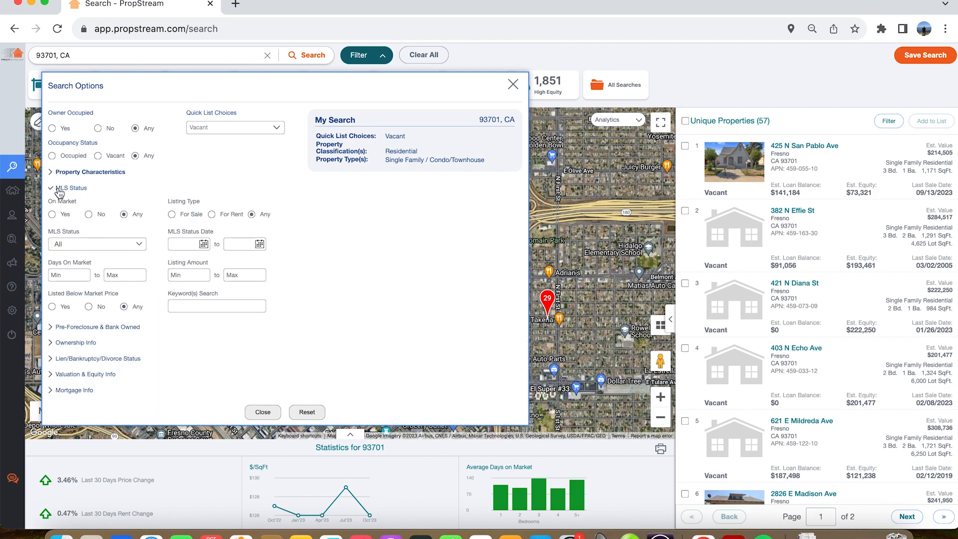
pyautogui.click(89, 215)
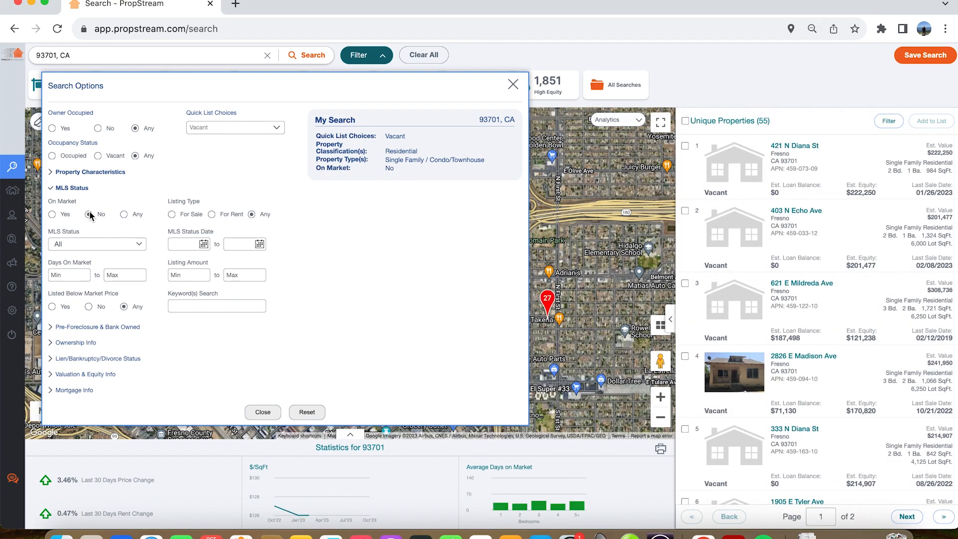
pyautogui.click(64, 189)
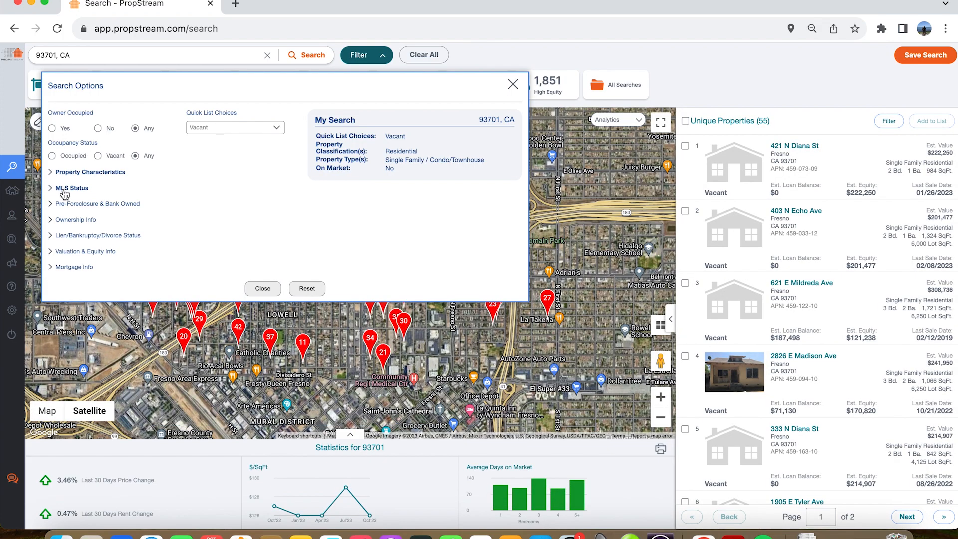
# - Review the filter options for Pre-Foreclosure & Bank Owned, Mortgage Info and Lien/Bankruptcy/Divorce Status
pyautogui.click(67, 204)
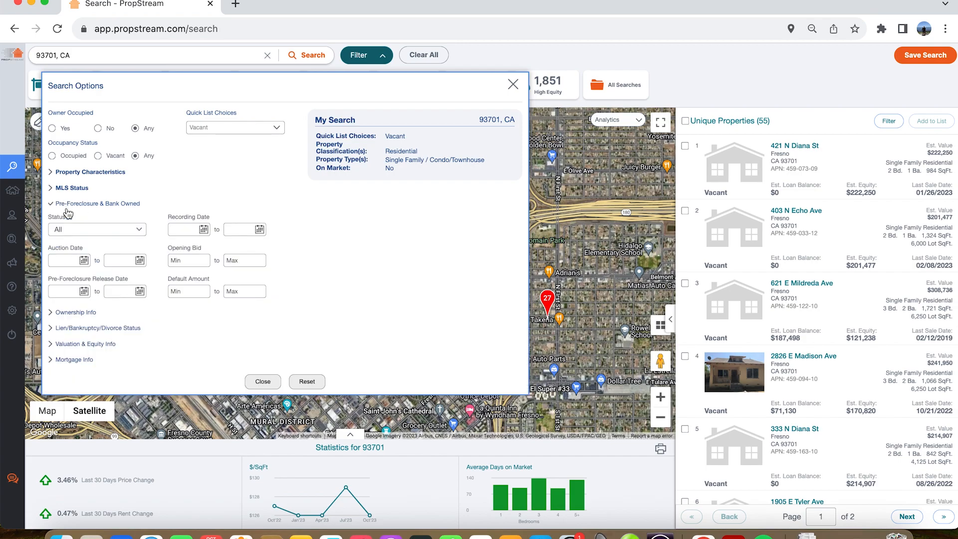
pyautogui.click(66, 204)
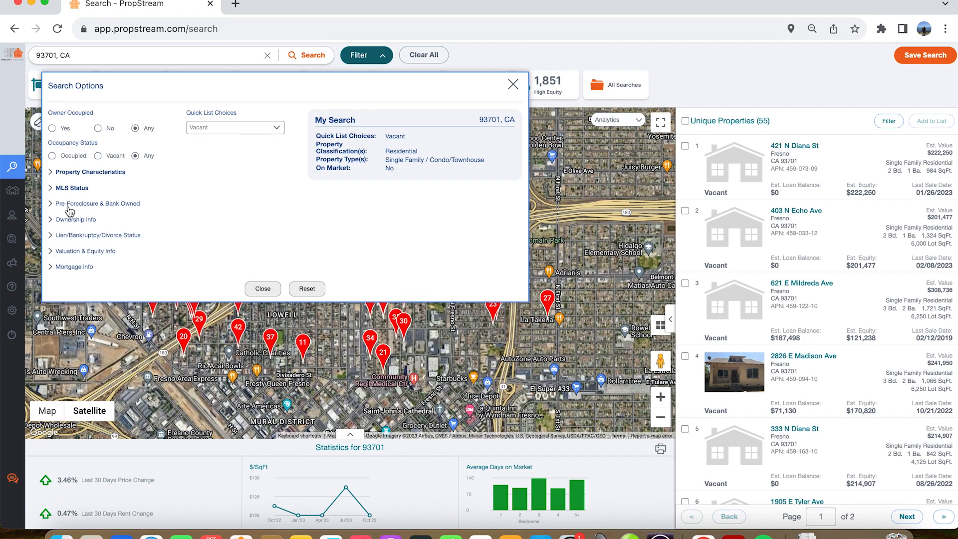
pyautogui.click(68, 235)
pyautogui.click(66, 237)
pyautogui.click(69, 267)
pyautogui.click(68, 268)
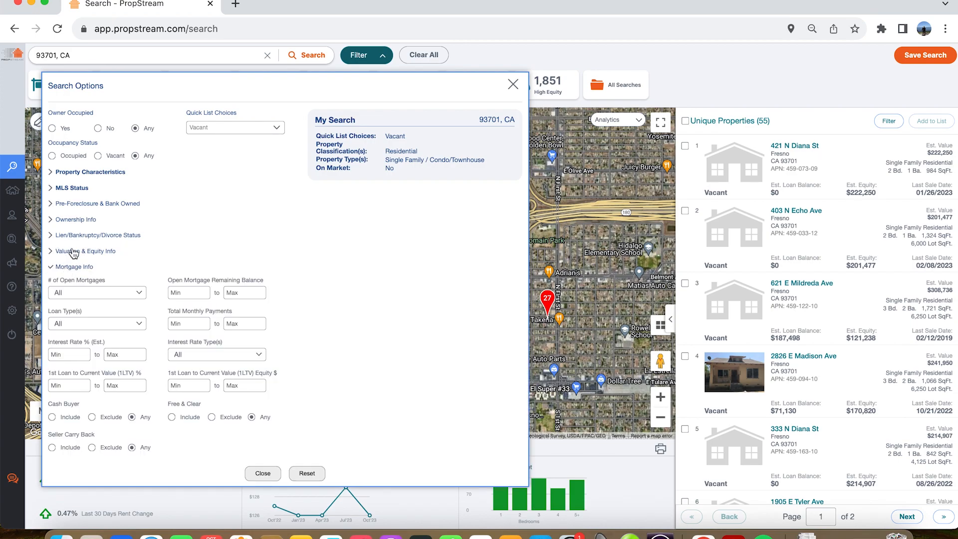
pyautogui.click(73, 236)
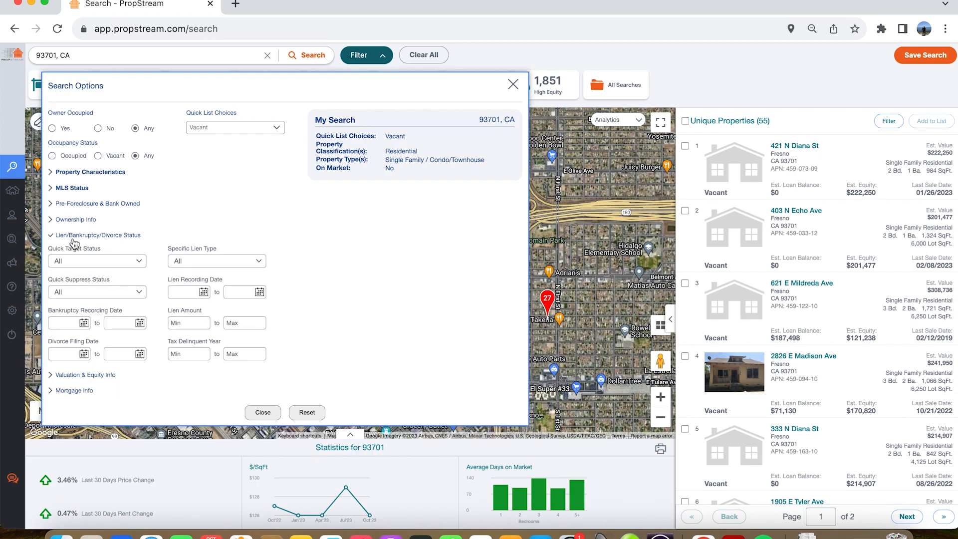
# - Set the minimum years of ownership to 5, include unknown sale dates, and close the search options
pyautogui.click(75, 221)
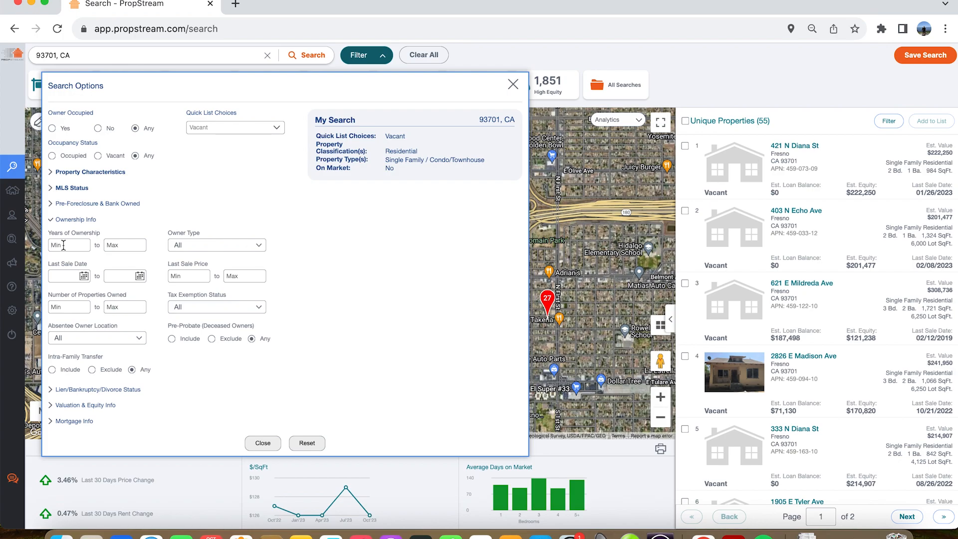
pyautogui.click(63, 246)
pyautogui.write('5')
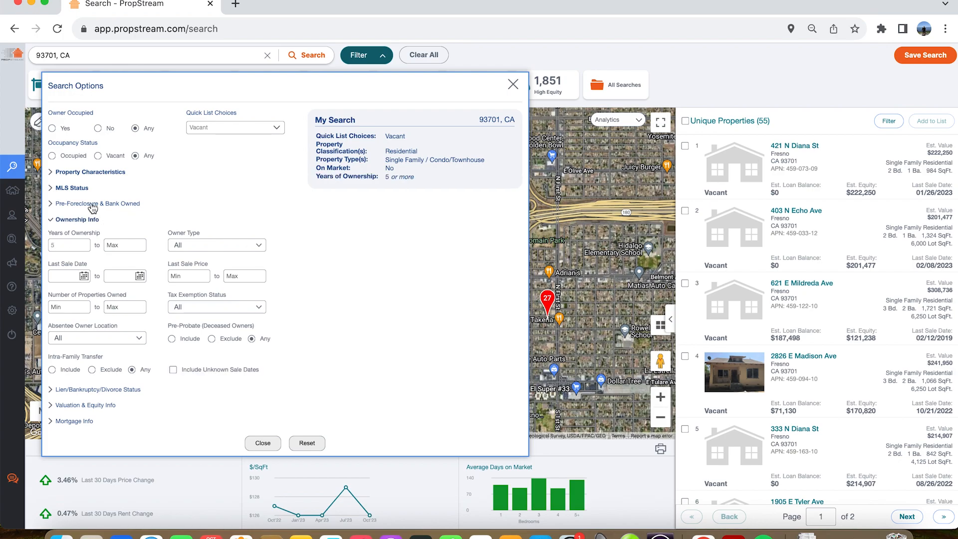
pyautogui.click(172, 369)
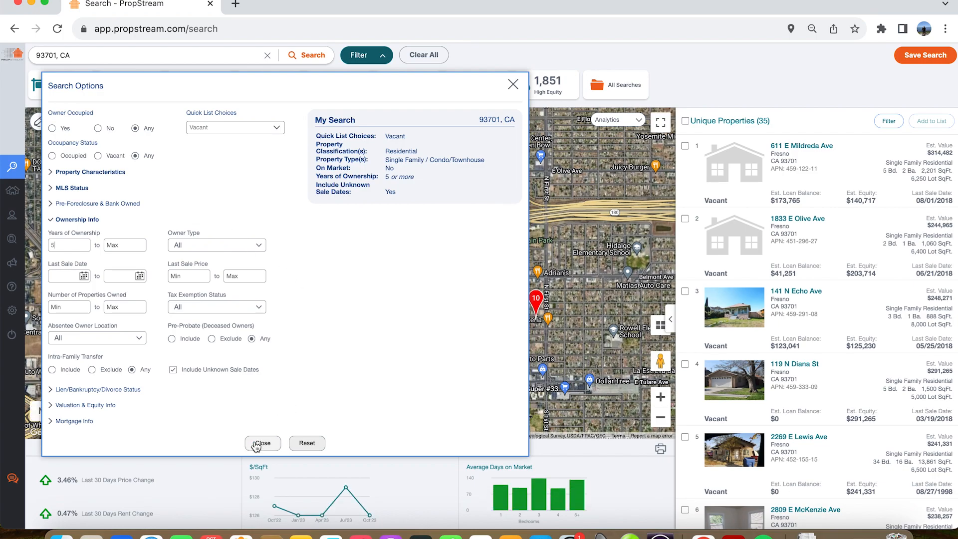
pyautogui.click(257, 443)
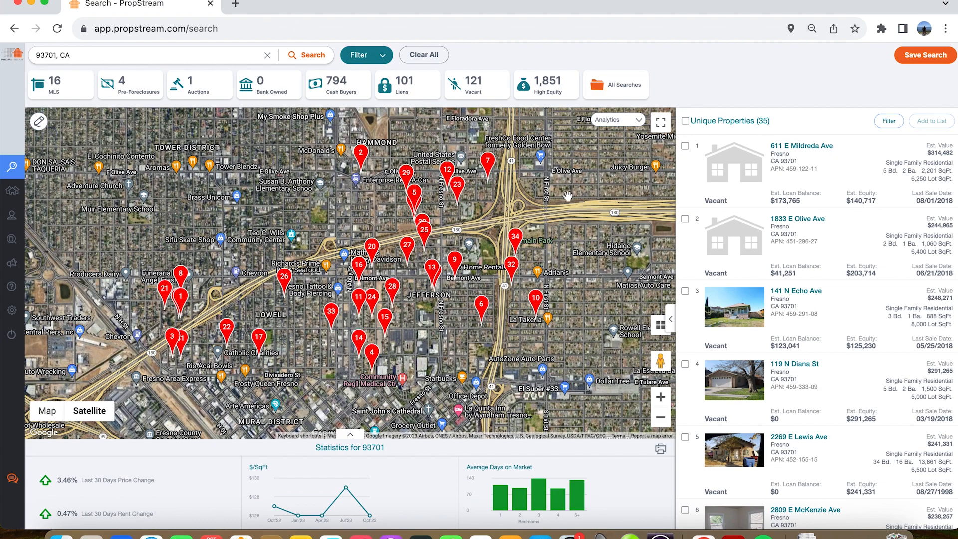
# - Select all the found properties and save them to a new marketing list named "Test Vacant 10.28.23"
pyautogui.click(686, 121)
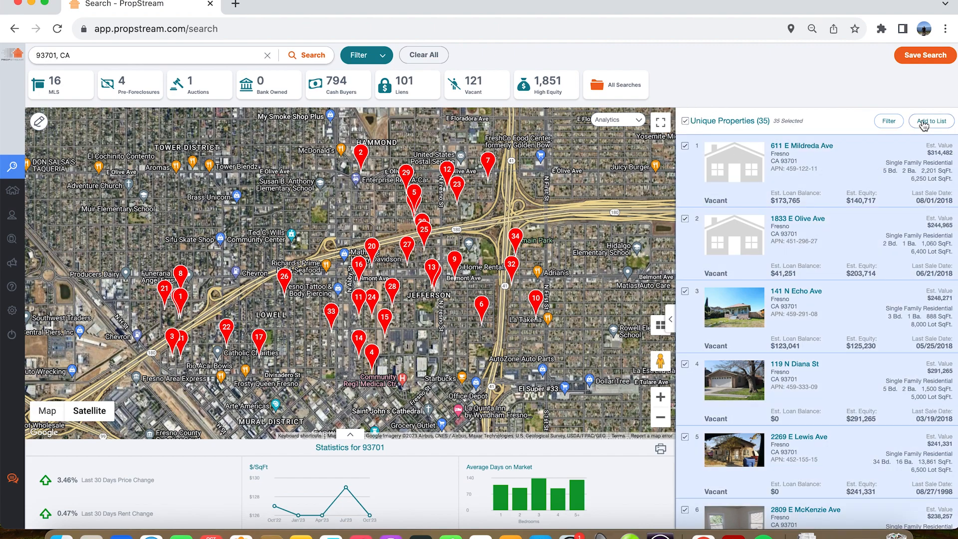
pyautogui.click(922, 123)
pyautogui.click(505, 288)
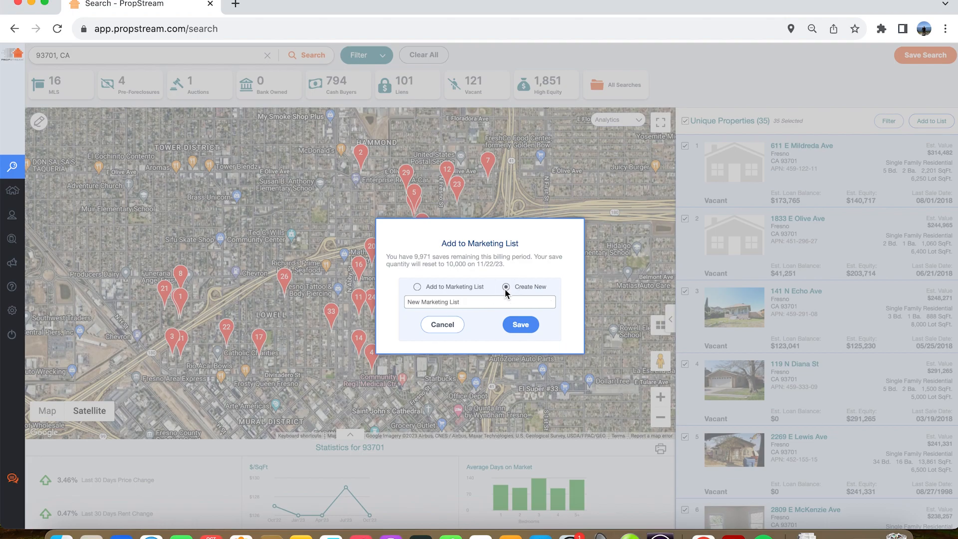
pyautogui.click(479, 301)
pyautogui.write('Test Vacant')
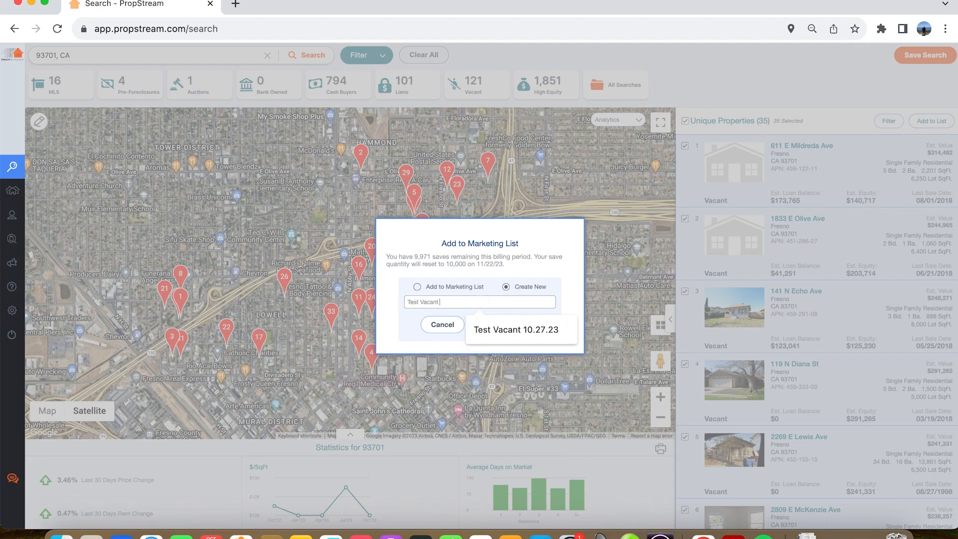
pyautogui.write(' 10.28.23')
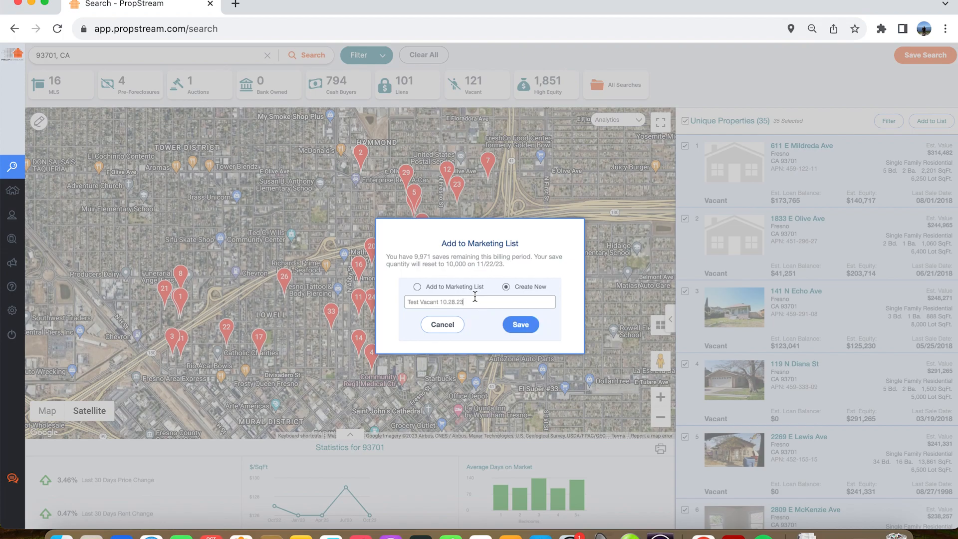
pyautogui.click(517, 326)
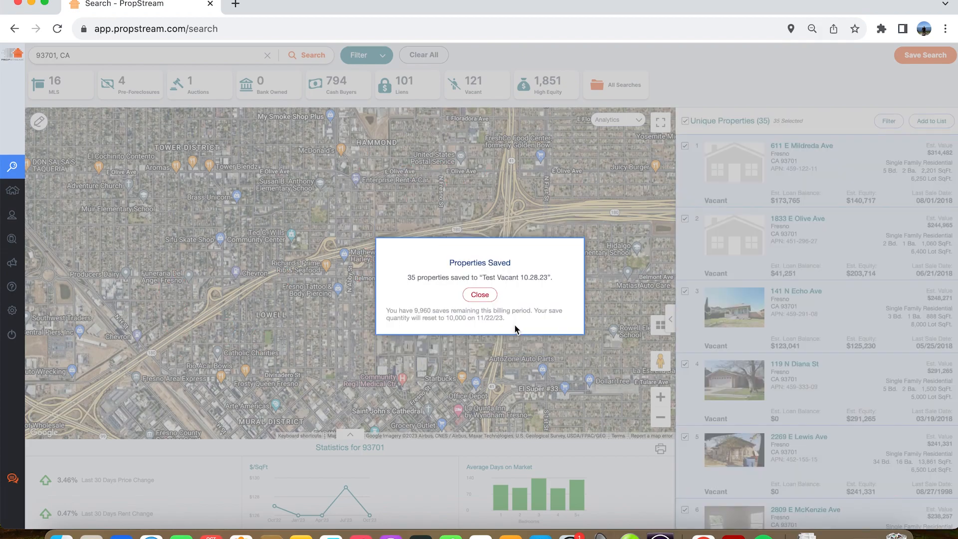
pyautogui.click(480, 295)
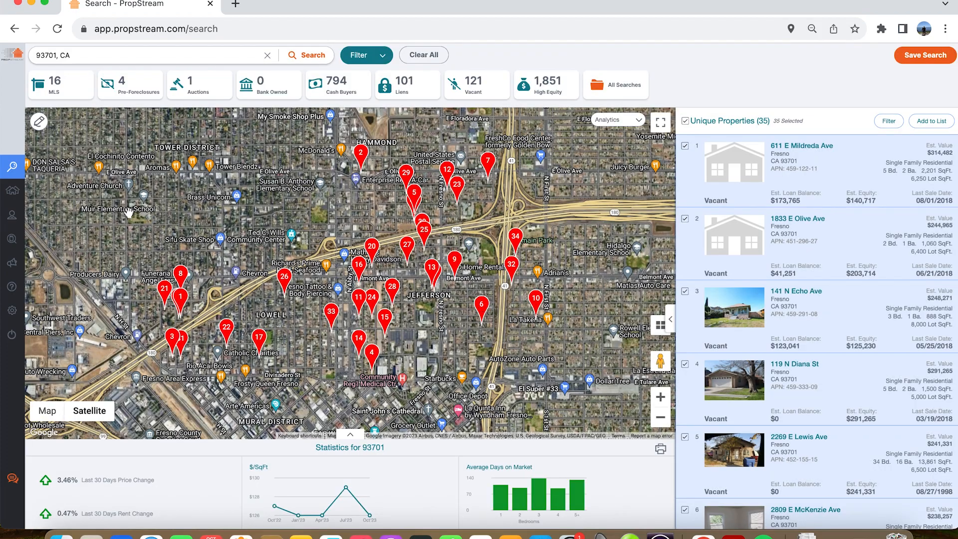
# - Open the Test Vacant 10.28.23 marketing list in My Properties
pyautogui.click(23, 192)
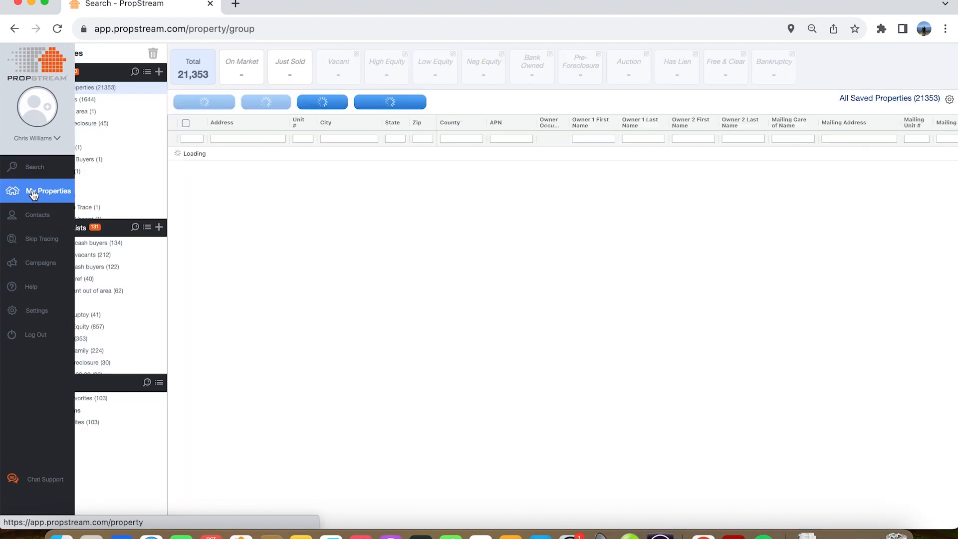
pyautogui.scroll(-2, 71, 331)
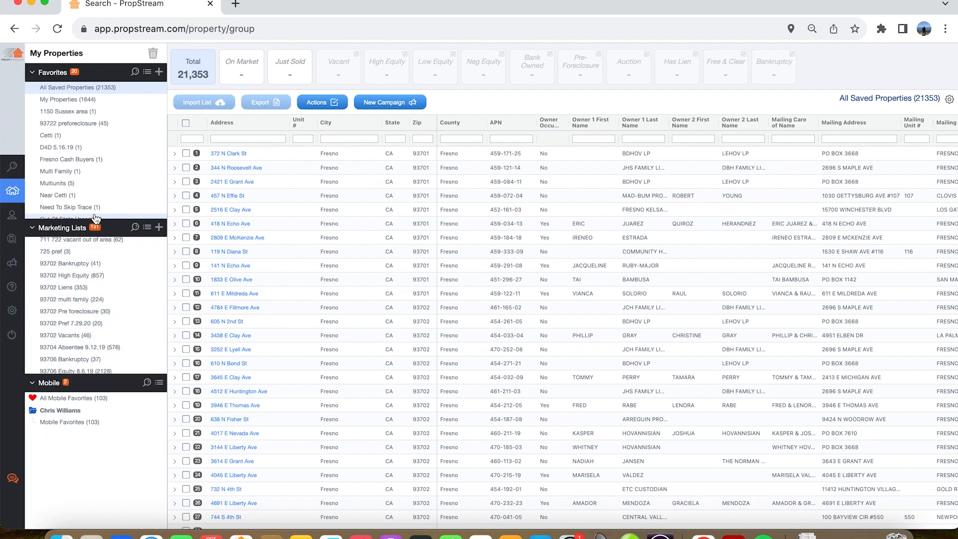
pyautogui.scroll(-5, 90, 320)
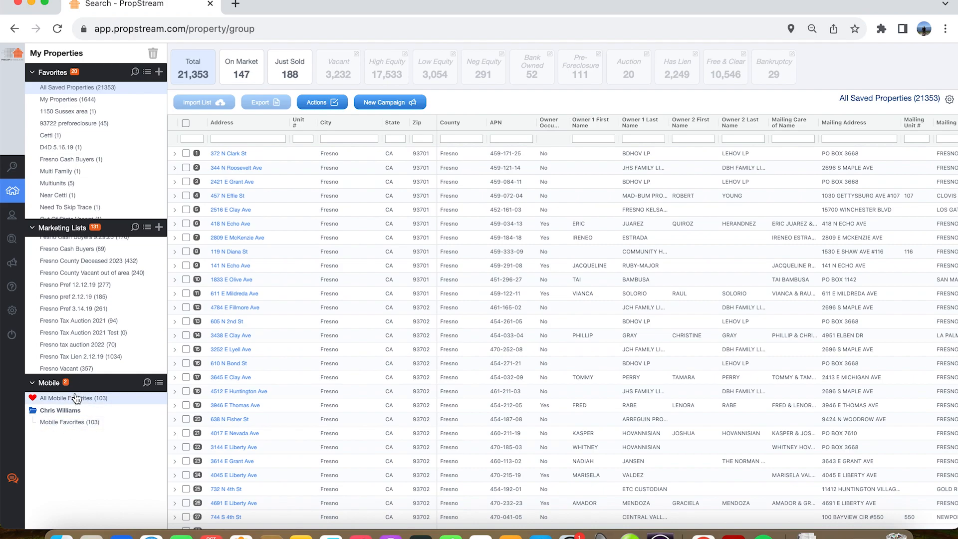
pyautogui.scroll(-15, 84, 330)
pyautogui.scroll(1, 78, 348)
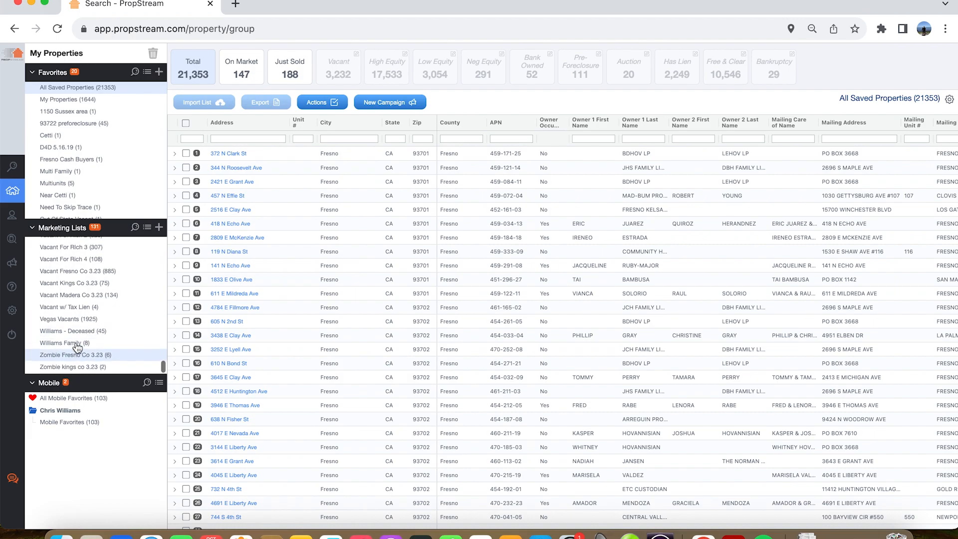
pyautogui.scroll(-1, 78, 348)
pyautogui.scroll(1, 77, 348)
pyautogui.scroll(5, 77, 348)
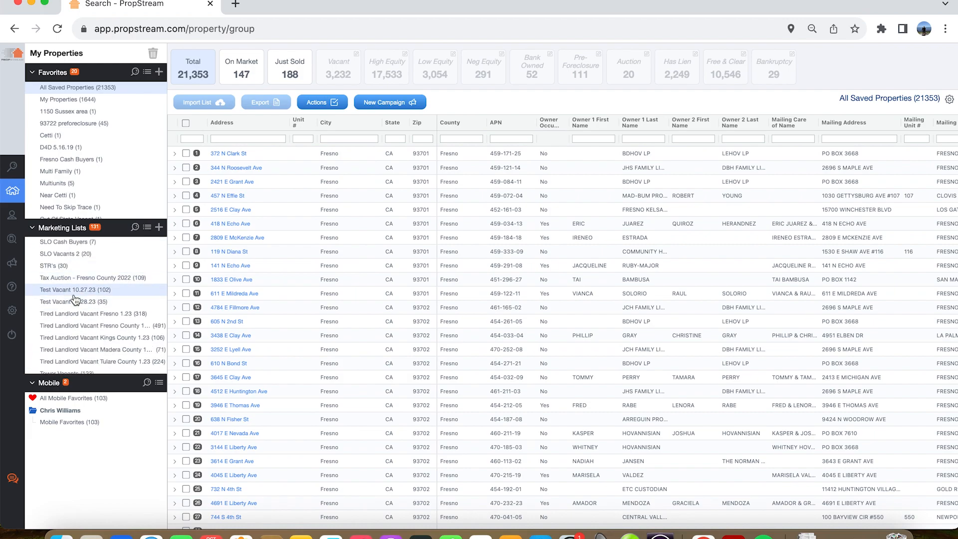
pyautogui.click(74, 301)
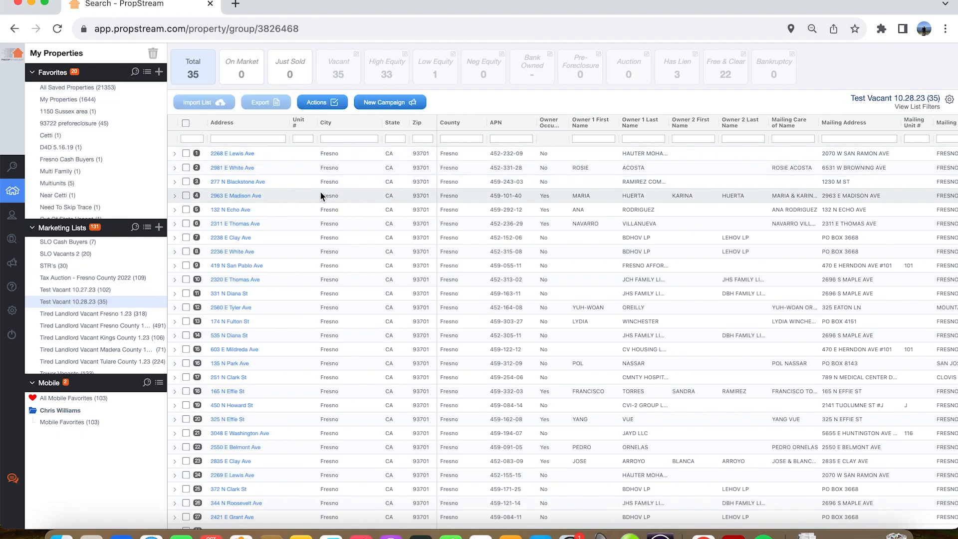
# - Select every property in the list except rows 7, 8, 14 and 15, and export the selection
pyautogui.click(186, 122)
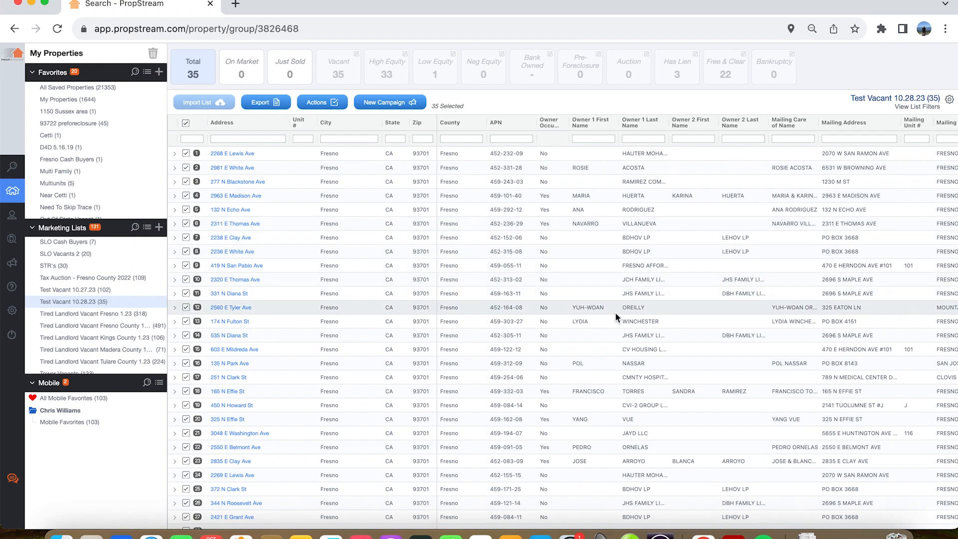
pyautogui.click(186, 238)
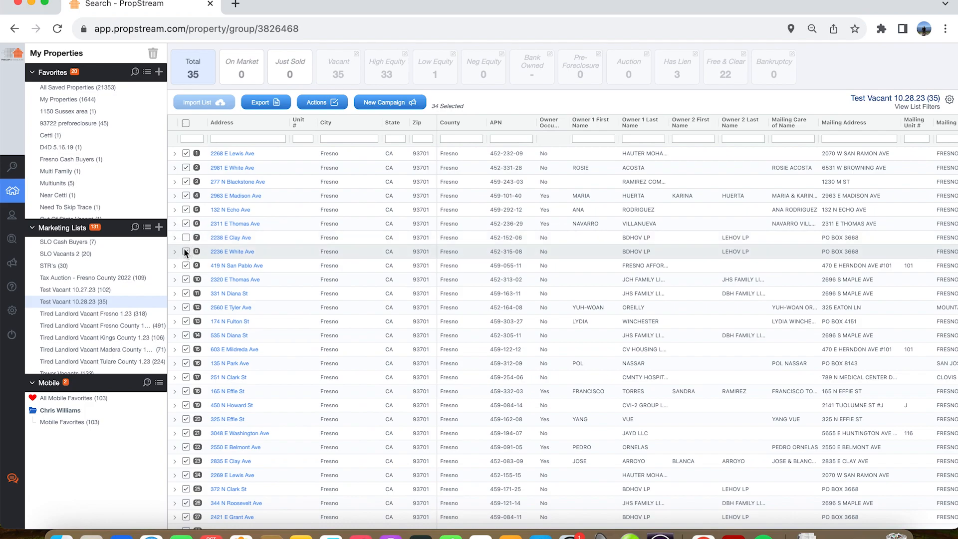
pyautogui.click(186, 252)
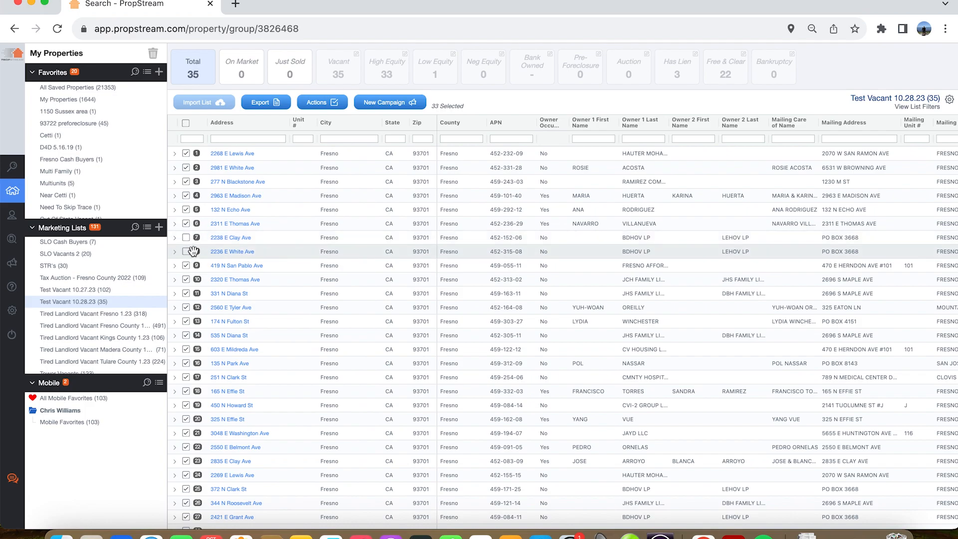
pyautogui.click(185, 335)
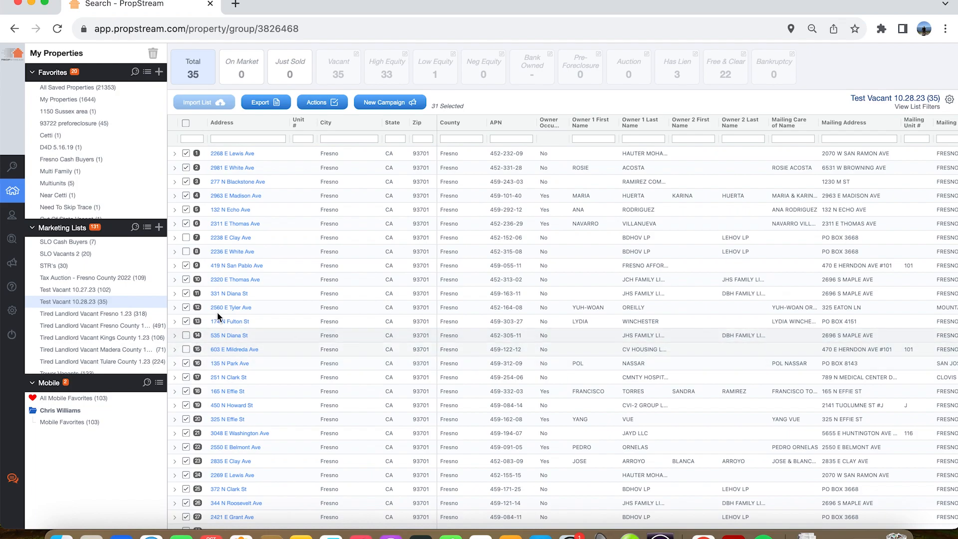
pyautogui.scroll(-4, 274, 424)
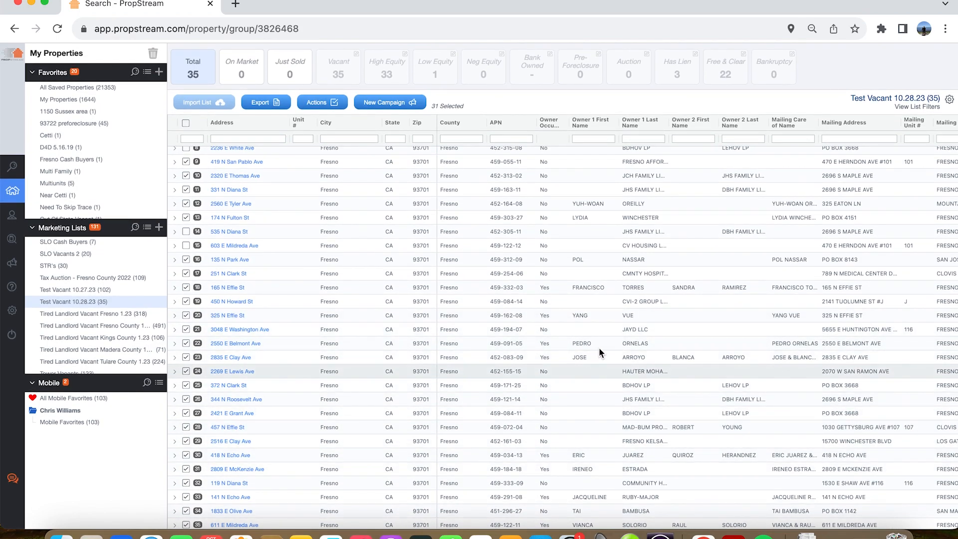
pyautogui.scroll(4, 638, 328)
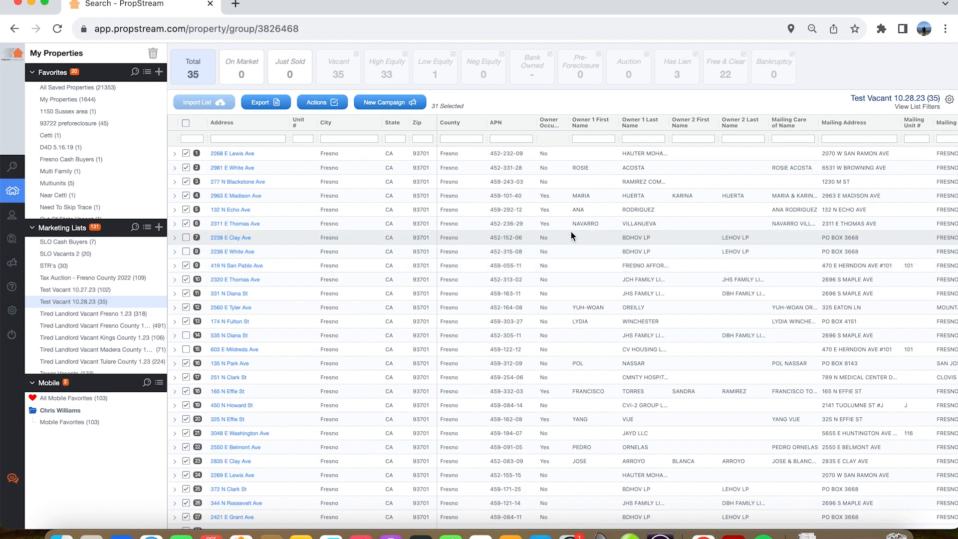
pyautogui.click(274, 103)
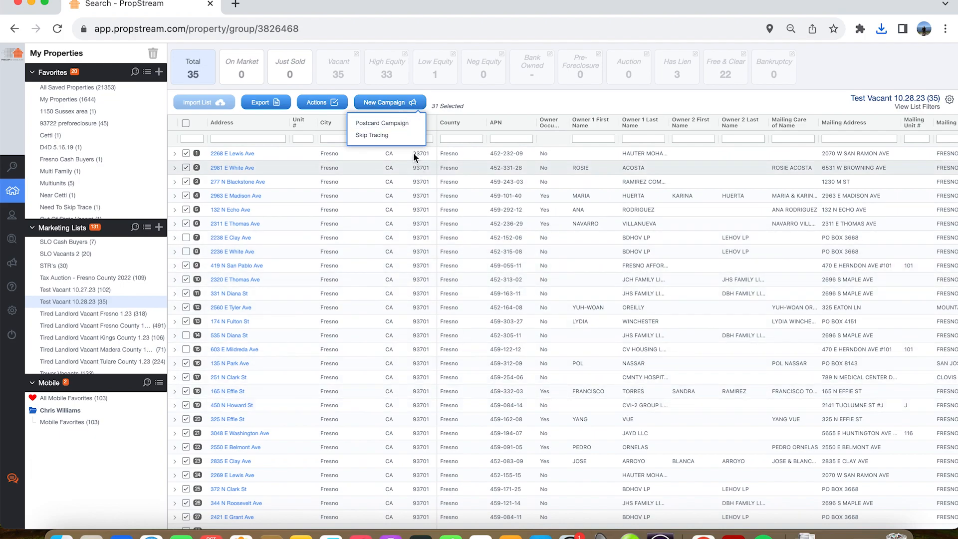
# - Start a 4.25x6 postcard campaign for the selected properties with a pre-defined template
pyautogui.click(380, 124)
pyautogui.click(493, 404)
# - Browse the postcard designs across all templates, and dismiss the template selection and postcard pricing without choosing one
pyautogui.scroll(-10, 436, 316)
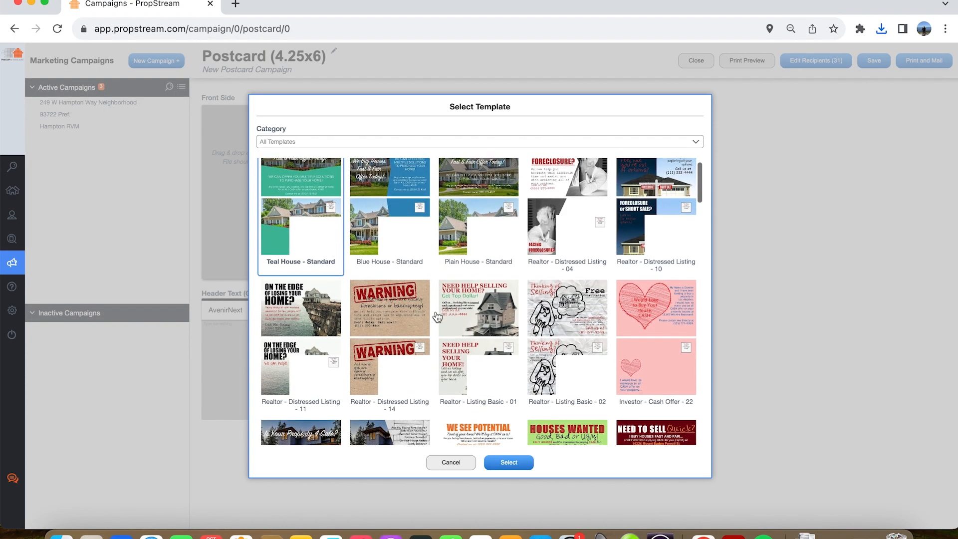
pyautogui.scroll(-15, 437, 317)
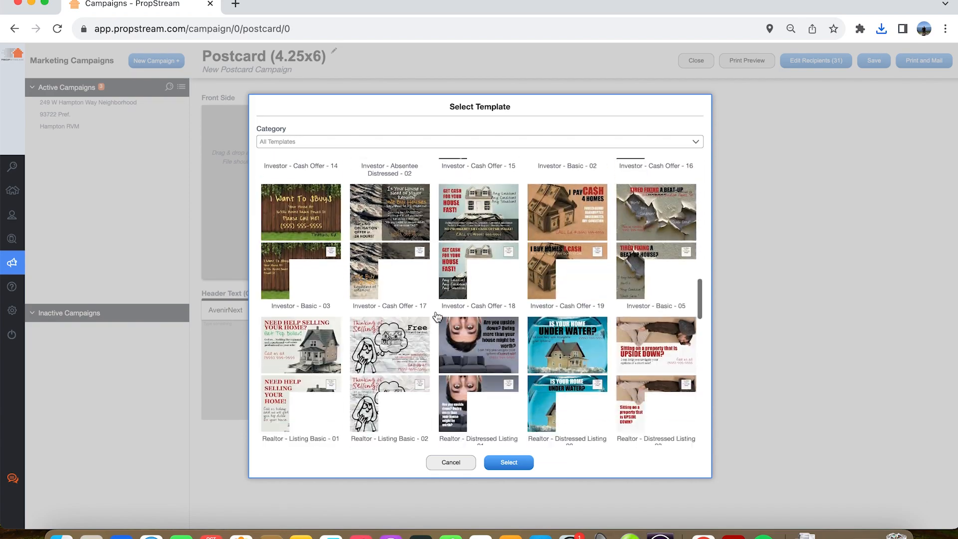
pyautogui.scroll(15, 436, 316)
pyautogui.scroll(10, 437, 317)
pyautogui.scroll(-4, 629, 243)
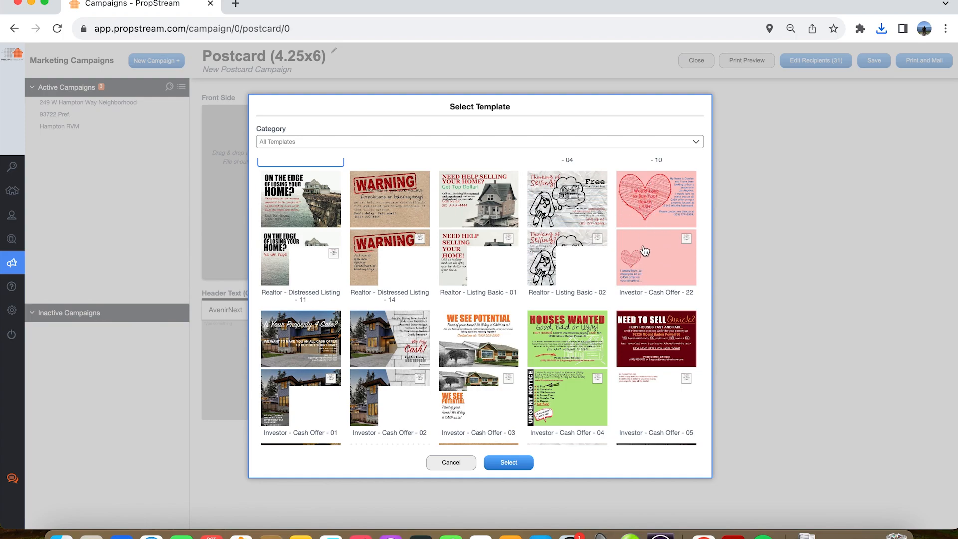
pyautogui.scroll(3, 509, 249)
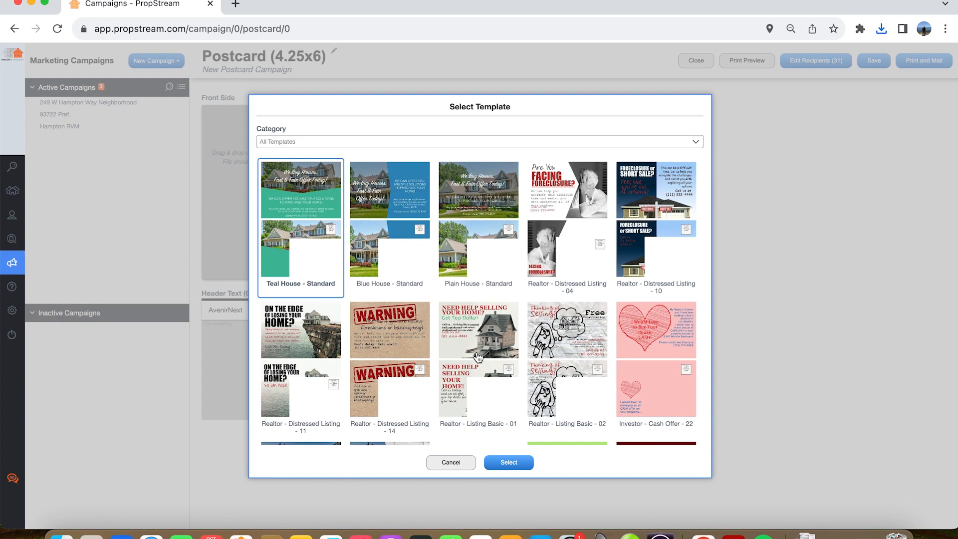
pyautogui.scroll(-3, 478, 357)
pyautogui.scroll(-1, 561, 376)
pyautogui.scroll(-9, 562, 376)
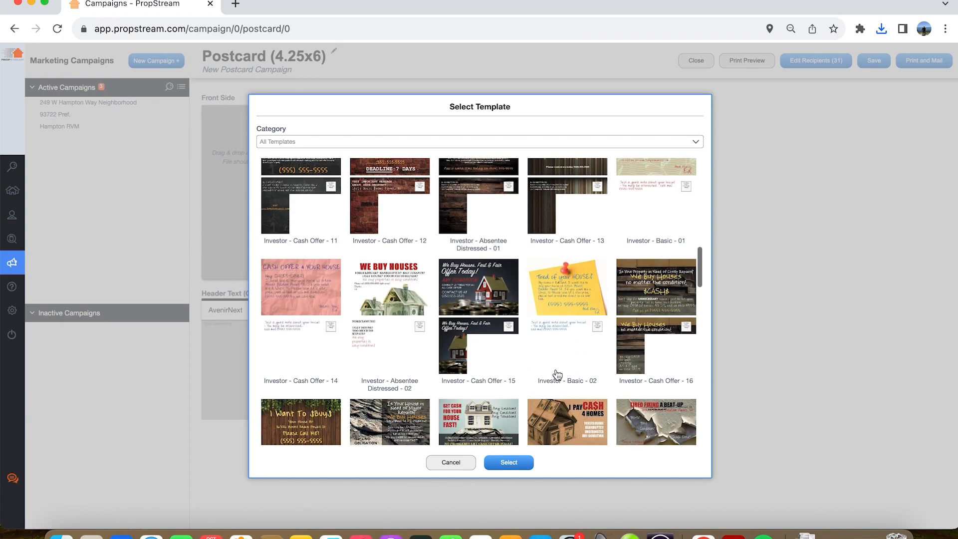
pyautogui.scroll(2, 558, 375)
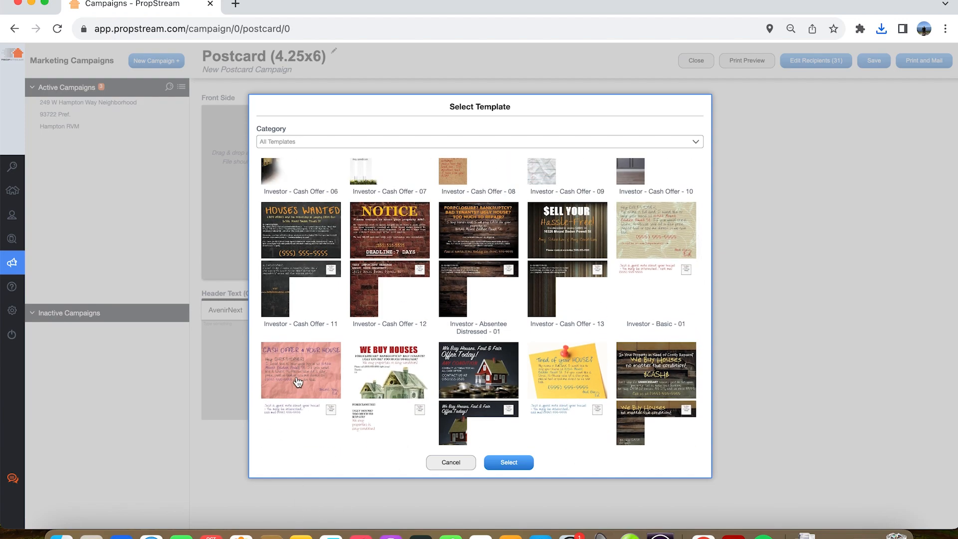
pyautogui.scroll(10, 561, 389)
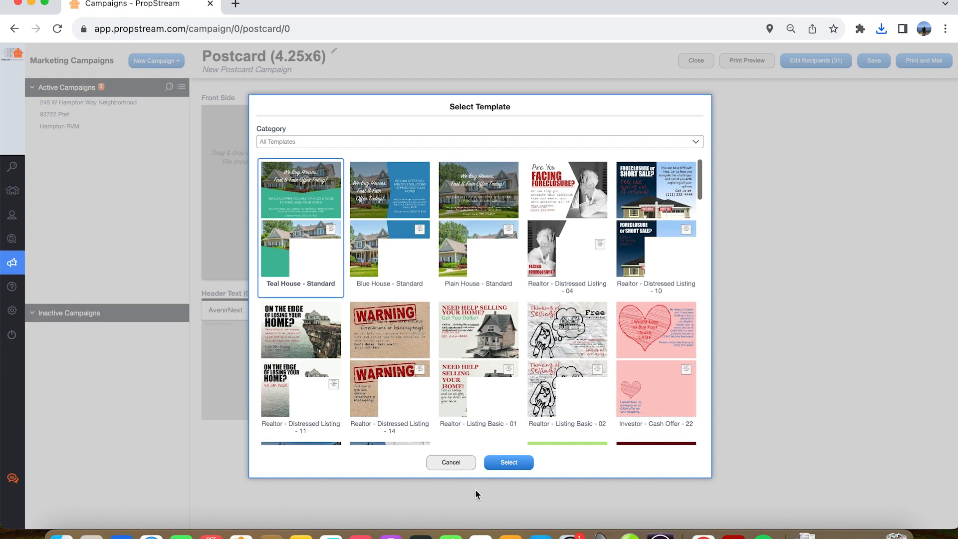
pyautogui.click(451, 462)
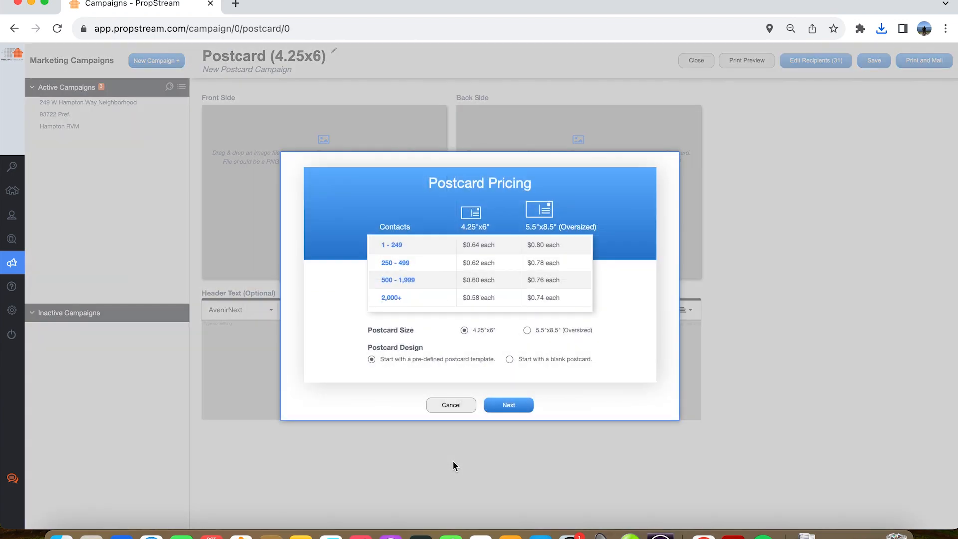
pyautogui.click(447, 402)
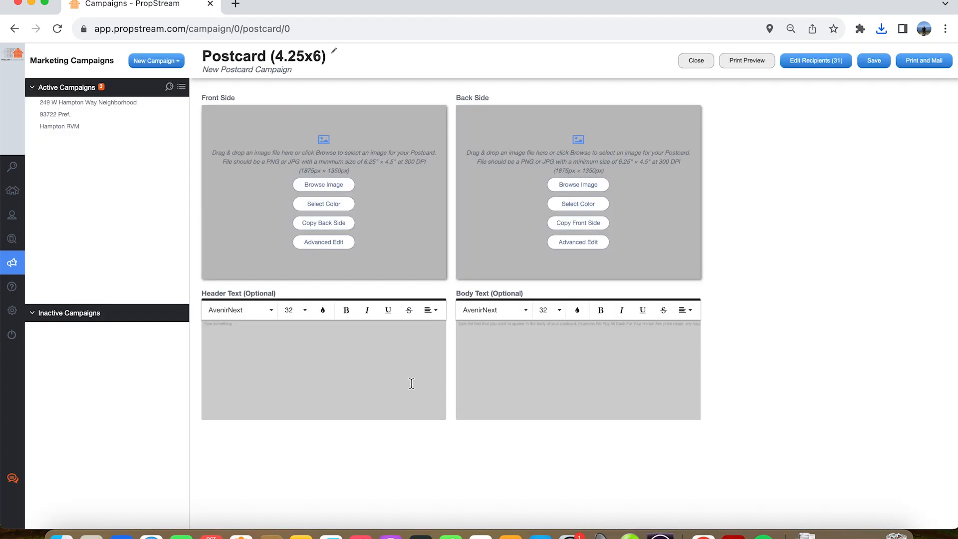